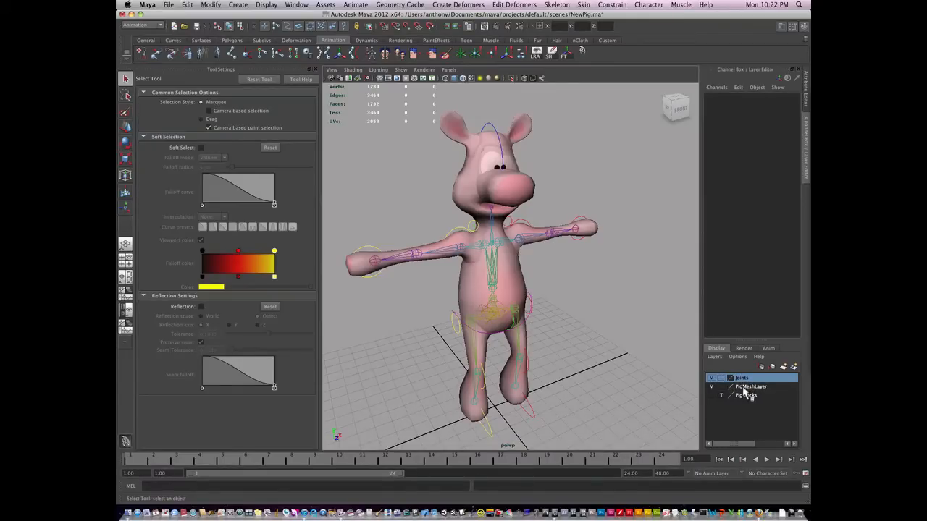
# Step: Smooth-bind the pig mesh to the skeleton, using the root joint and PigMesh as the selection
pyautogui.keyDown('alt'); pyautogui.moveTo(590, 331); pyautogui.dragTo(543, 346); pyautogui.keyUp('alt')
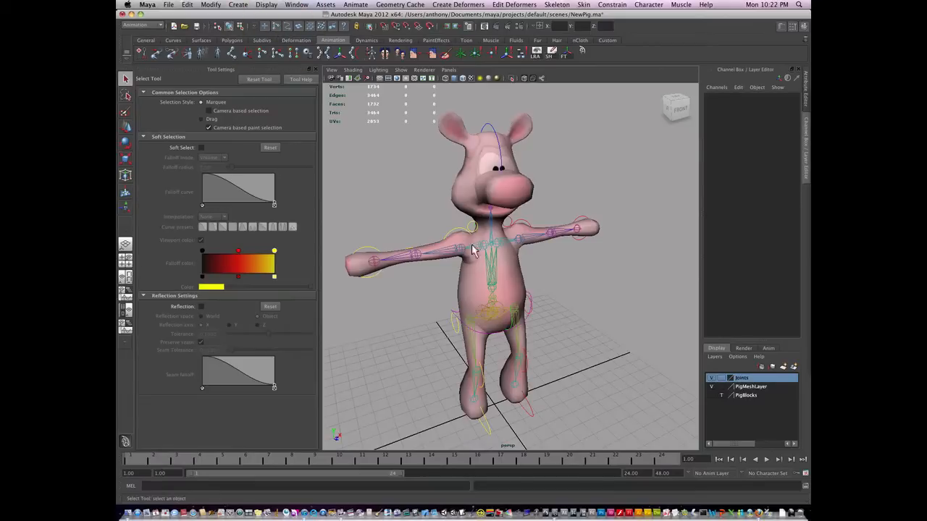
pyautogui.click(498, 328)
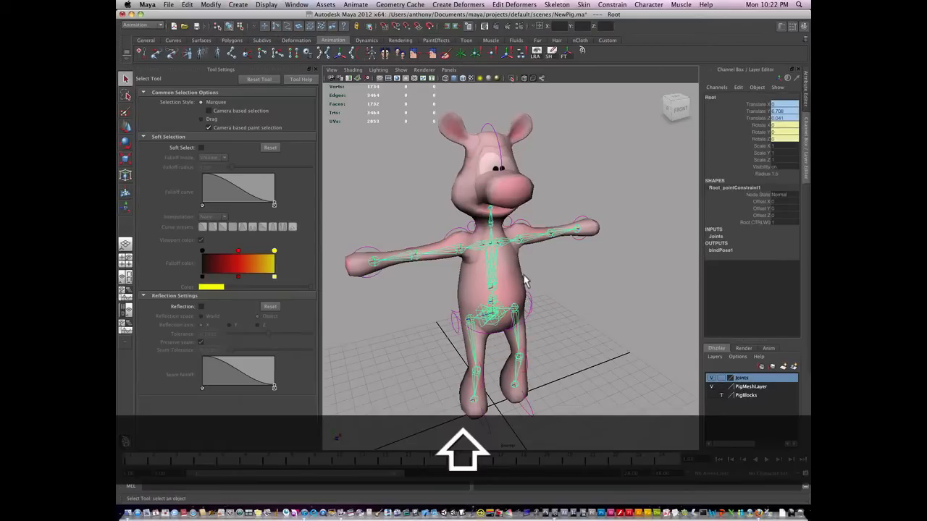
pyautogui.keyDown('shift'); pyautogui.click(524, 282); pyautogui.keyUp('shift')
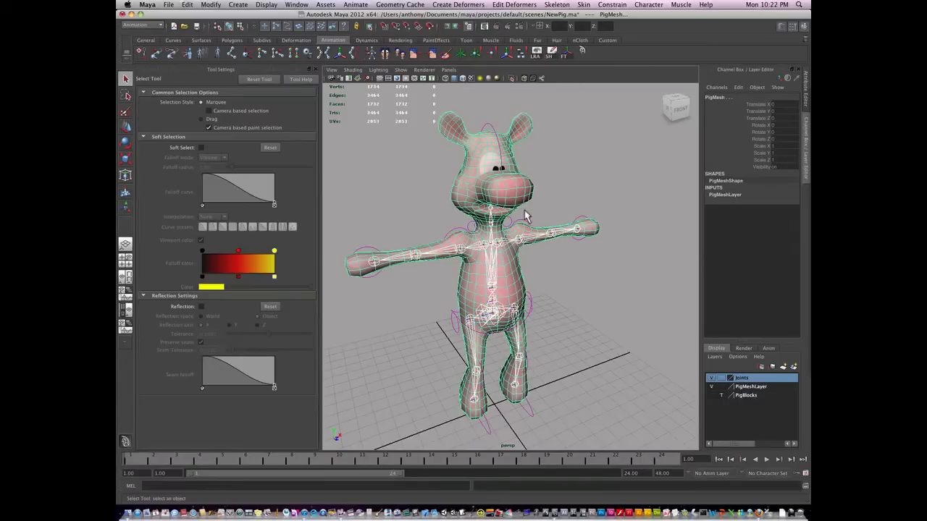
pyautogui.click(584, 6)
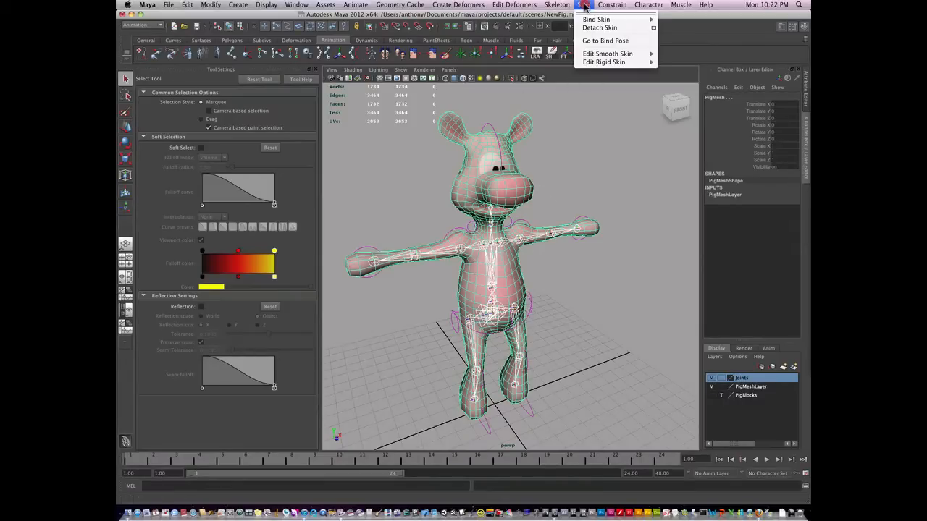
pyautogui.moveTo(601, 20)
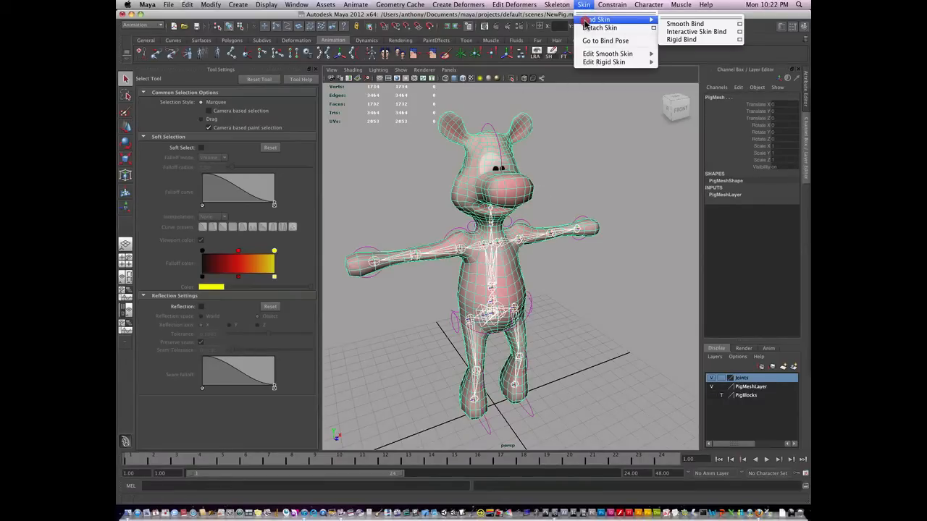
pyautogui.click(697, 26)
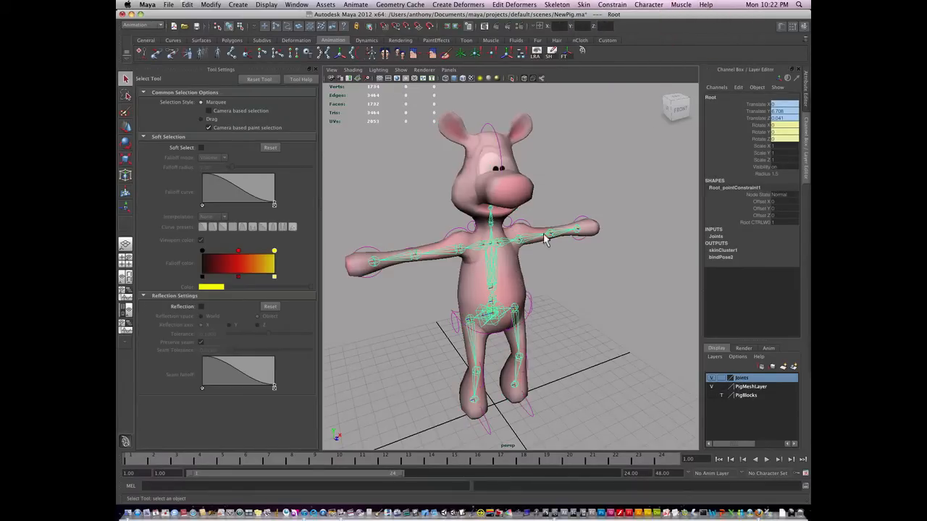
pyautogui.click(545, 255)
# Step: Rotate the pig's left shoulder control to raise the arm diagonally and test the skin deformation
pyautogui.keyDown('alt'); pyautogui.moveTo(546, 295); pyautogui.dragTo(504, 293); pyautogui.keyUp('alt')
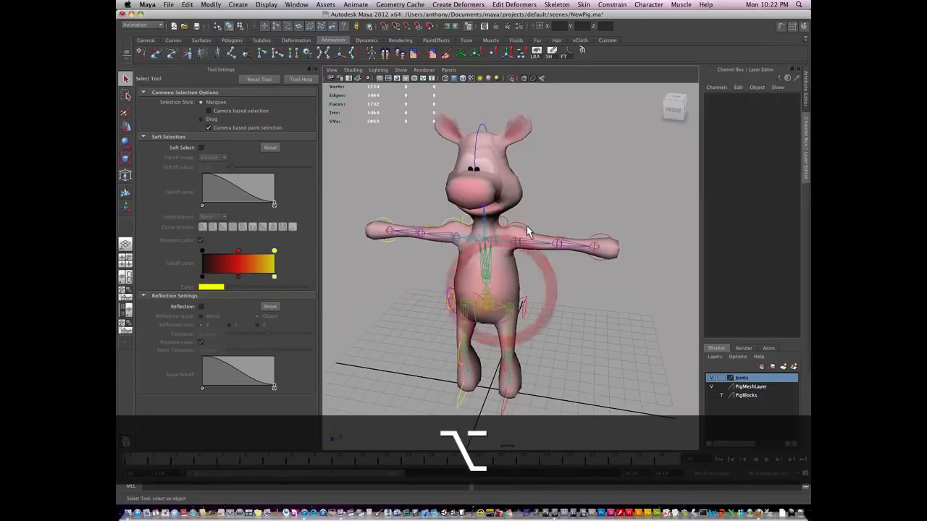
pyautogui.click(542, 235)
pyautogui.press('e')
pyautogui.moveTo(543, 256)
pyautogui.mouseDown()
pyautogui.moveTo(528, 258)
pyautogui.moveTo(534, 275)
pyautogui.moveTo(552, 233)
pyautogui.moveTo(533, 208)
pyautogui.moveTo(543, 211)
pyautogui.moveTo(519, 255)
pyautogui.moveTo(550, 252)
pyautogui.mouseUp()
pyautogui.click(565, 280)
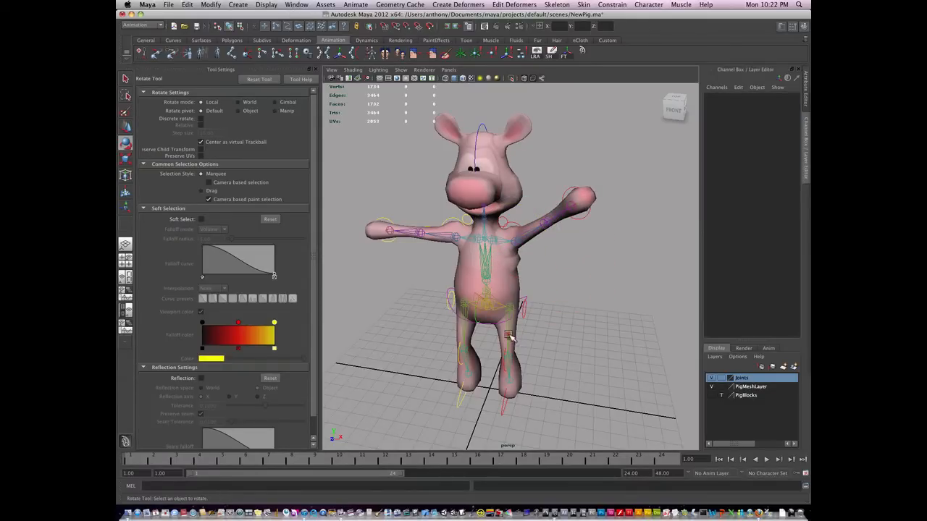
# Step: Toggle the selection mask for joint objects
pyautogui.click(511, 335)
pyautogui.keyDown('alt'); pyautogui.moveTo(532, 329); pyautogui.dragTo(532, 321); pyautogui.keyUp('alt')
pyautogui.click(573, 331)
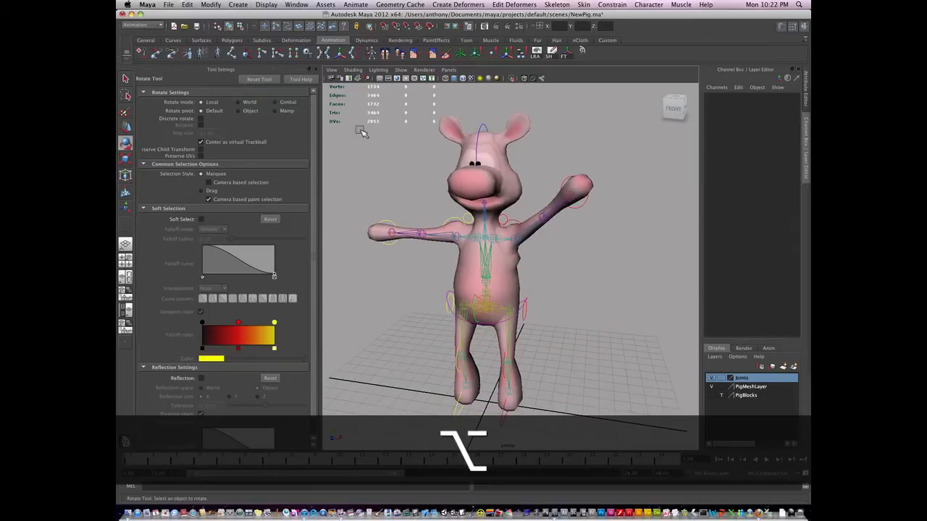
pyautogui.click(275, 26)
pyautogui.click(277, 27)
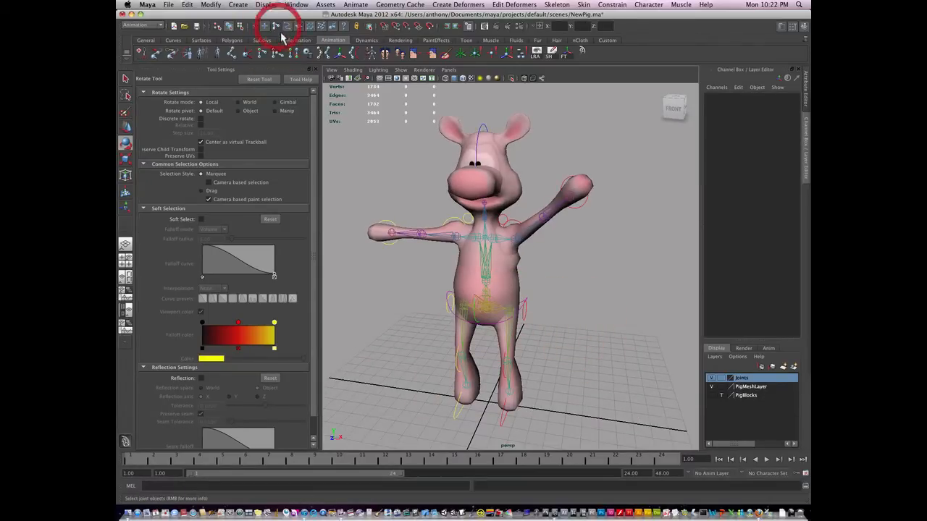
# Step: Rotate the pig's left hip control so the leg swings outward, to about 28.5 degrees in Y
pyautogui.click(527, 324)
pyautogui.press('e')
pyautogui.moveTo(549, 326); pyautogui.dragTo(513, 296)
pyautogui.keyDown('alt'); pyautogui.moveTo(513, 295); pyautogui.dragTo(548, 304, button='right'); pyautogui.keyUp('alt')
pyautogui.keyDown('alt'); pyautogui.moveTo(554, 322); pyautogui.dragTo(564, 290, button='middle'); pyautogui.keyUp('alt')
pyautogui.keyDown('alt'); pyautogui.moveTo(565, 290); pyautogui.dragTo(520, 279); pyautogui.keyUp('alt')
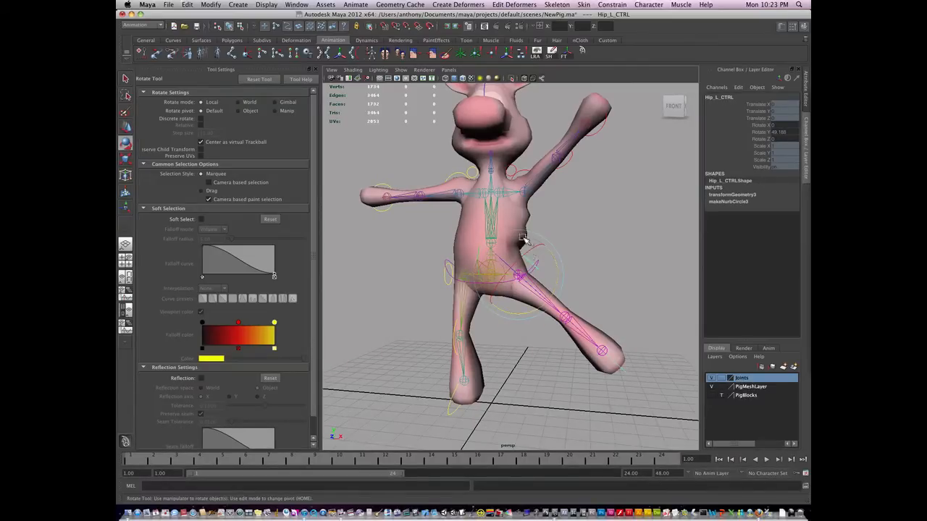
pyautogui.moveTo(557, 271); pyautogui.dragTo(555, 290)
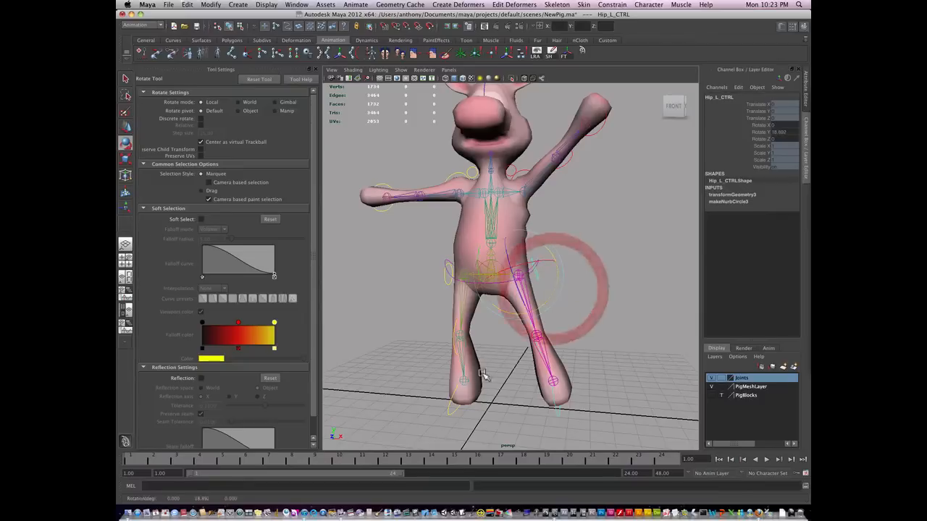
pyautogui.moveTo(555, 289)
pyautogui.mouseDown()
pyautogui.moveTo(559, 258)
pyautogui.moveTo(550, 307)
pyautogui.moveTo(554, 259)
pyautogui.moveTo(550, 283)
pyautogui.mouseUp()
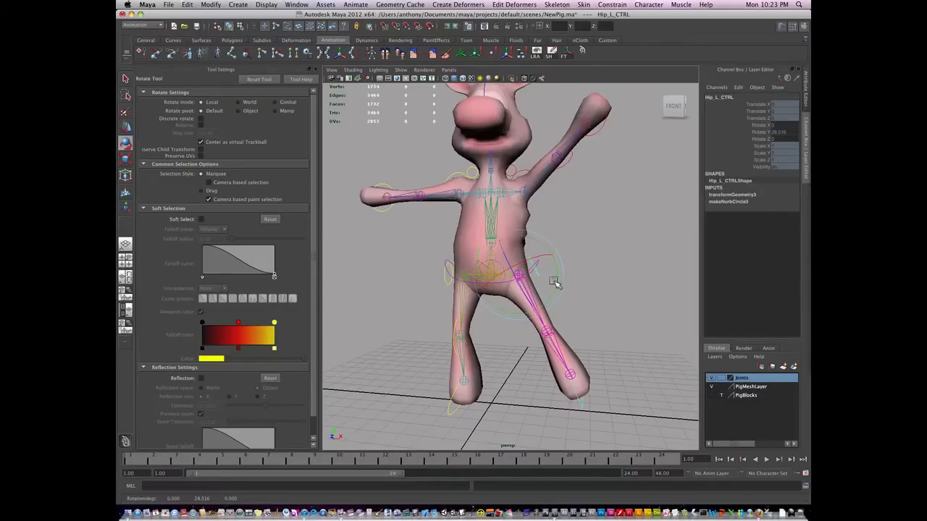
# Step: Examine how the pig's mesh deforms around the posed left leg, hip and torso from several angles
pyautogui.keyDown('alt'); pyautogui.moveTo(556, 286); pyautogui.dragTo(511, 335); pyautogui.keyUp('alt')
pyautogui.keyDown('alt'); pyautogui.moveTo(512, 335); pyautogui.dragTo(499, 354, button='middle'); pyautogui.keyUp('alt')
pyautogui.keyDown('alt'); pyautogui.moveTo(499, 354); pyautogui.dragTo(551, 336, button='right'); pyautogui.keyUp('alt')
pyautogui.keyDown('alt'); pyautogui.moveTo(550, 335); pyautogui.dragTo(618, 335); pyautogui.keyUp('alt')
pyautogui.keyDown('alt'); pyautogui.moveTo(602, 325); pyautogui.dragTo(621, 319, button='middle'); pyautogui.keyUp('alt')
pyautogui.keyDown('alt'); pyautogui.moveTo(621, 318); pyautogui.dragTo(588, 322, button='right'); pyautogui.keyUp('alt')
pyautogui.keyDown('alt'); pyautogui.moveTo(588, 322); pyautogui.dragTo(518, 286); pyautogui.keyUp('alt')
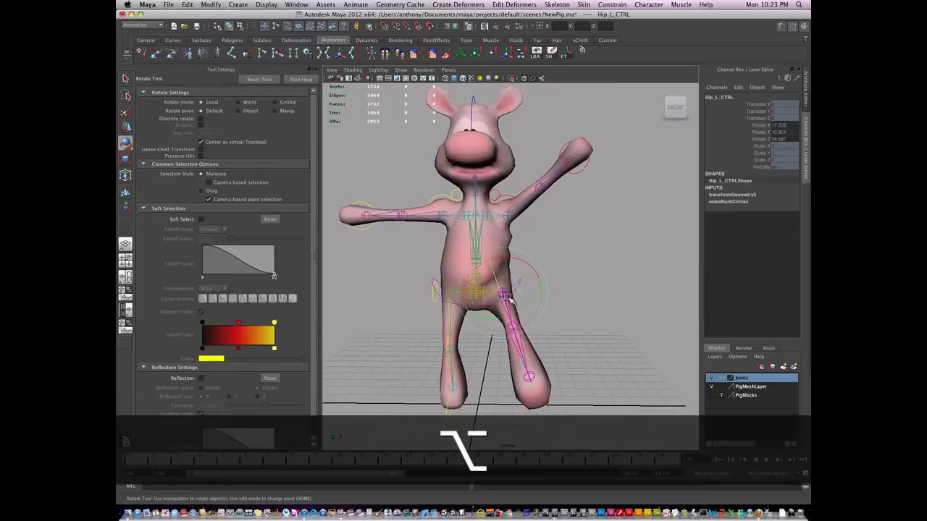
pyautogui.keyDown('alt'); pyautogui.moveTo(528, 320); pyautogui.dragTo(572, 338); pyautogui.keyUp('alt')
pyautogui.click(543, 304)
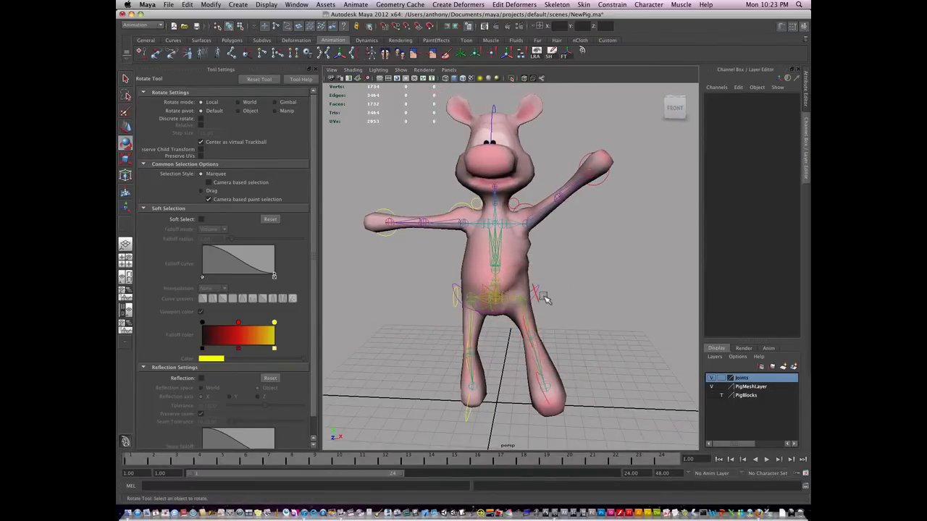
# Step: Reset Rotate X, Y and Z of the left hip and left shoulder controls to 0
pyautogui.click(540, 299)
pyautogui.keyDown('shift'); pyautogui.click(529, 207); pyautogui.keyUp('shift')
pyautogui.moveTo(780, 125); pyautogui.dragTo(780, 139)
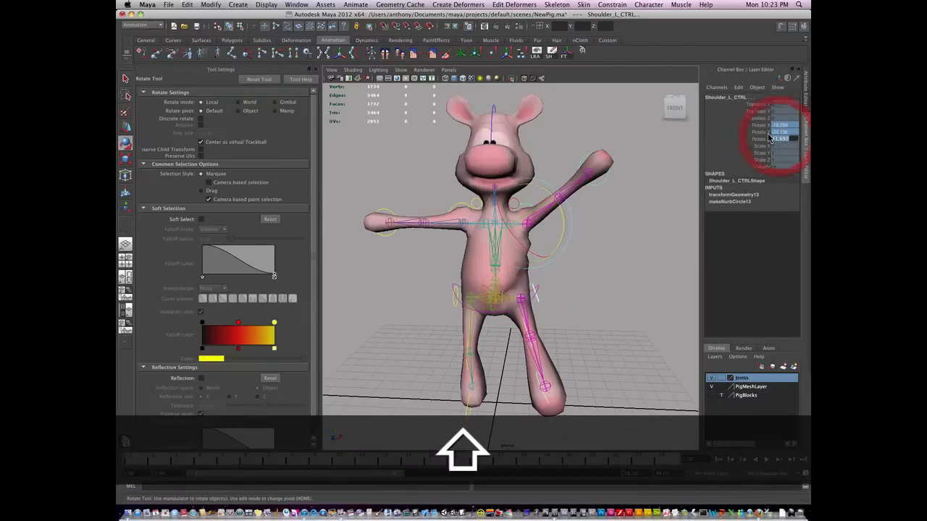
pyautogui.write('0')
pyautogui.press('Return')
pyautogui.click(571, 325)
# Step: Open the Prune Small Weights options for the pig mesh and bring up the Component Editor's smooth skin weights
pyautogui.keyDown('alt'); pyautogui.moveTo(541, 338); pyautogui.dragTo(579, 344); pyautogui.keyUp('alt')
pyautogui.keyDown('alt'); pyautogui.moveTo(462, 306); pyautogui.dragTo(462, 313); pyautogui.keyUp('alt')
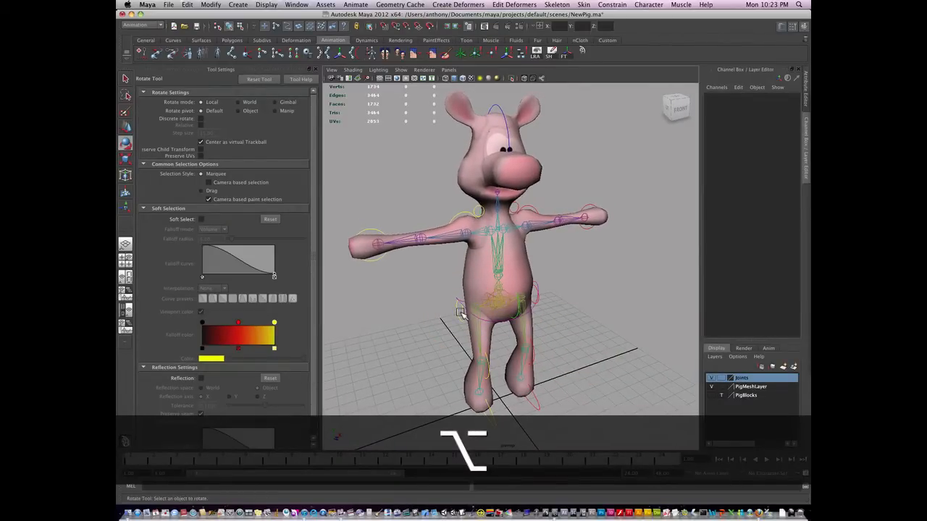
pyautogui.click(535, 163)
pyautogui.click(583, 5)
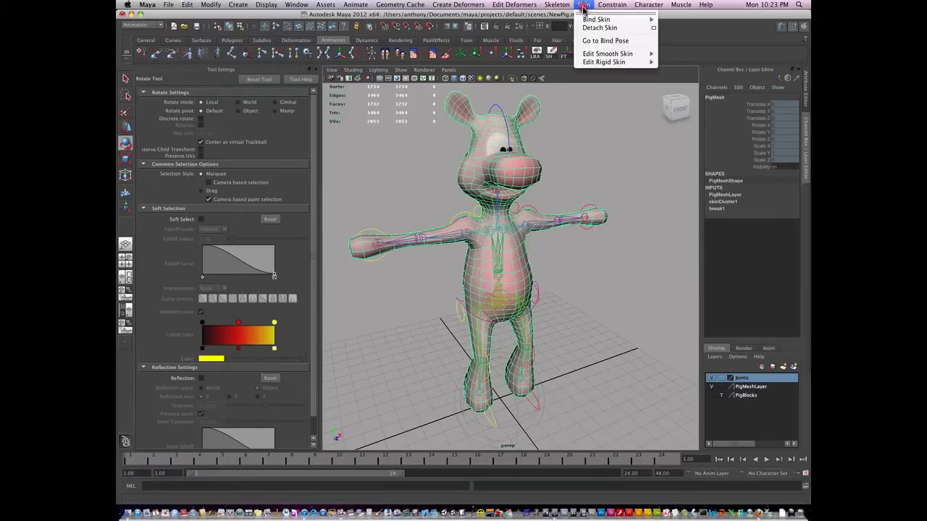
pyautogui.moveTo(585, 21)
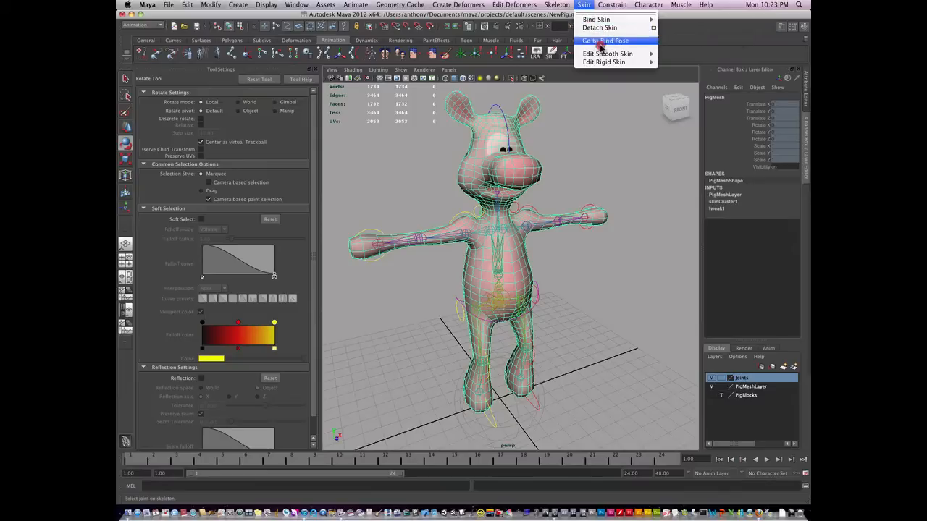
pyautogui.moveTo(613, 55)
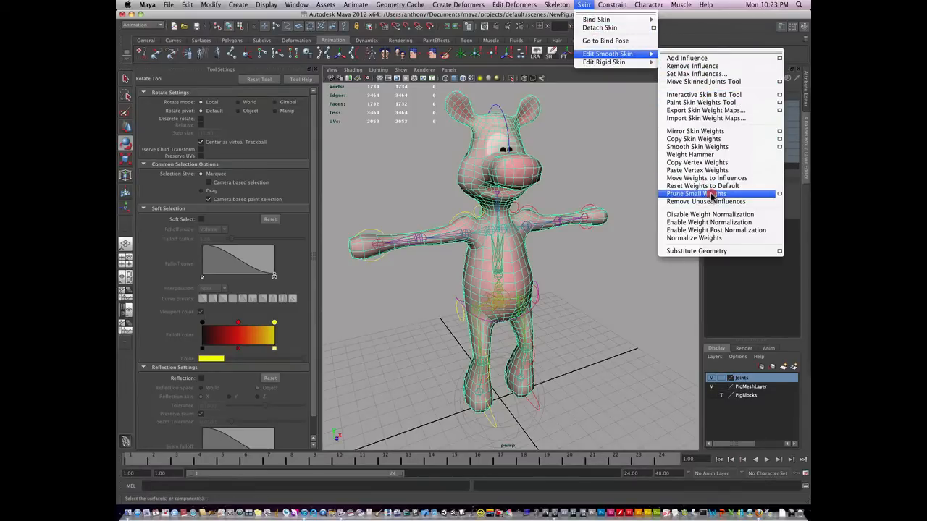
pyautogui.click(777, 194)
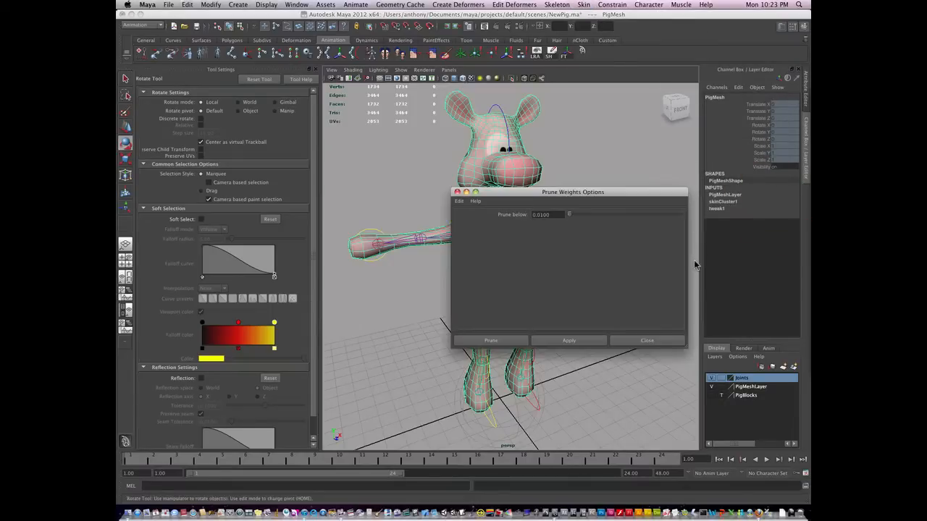
pyautogui.moveTo(575, 188); pyautogui.dragTo(260, 311)
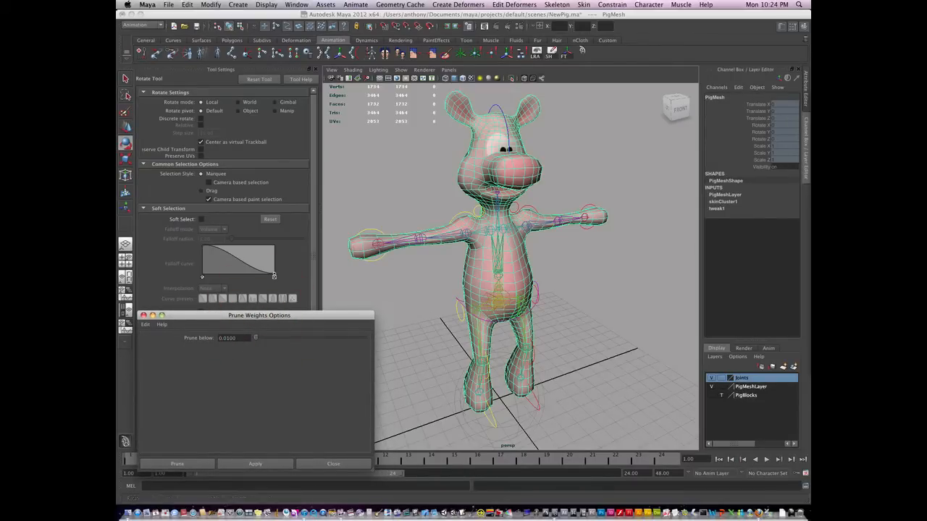
pyautogui.moveTo(919, 124); pyautogui.dragTo(330, 62)
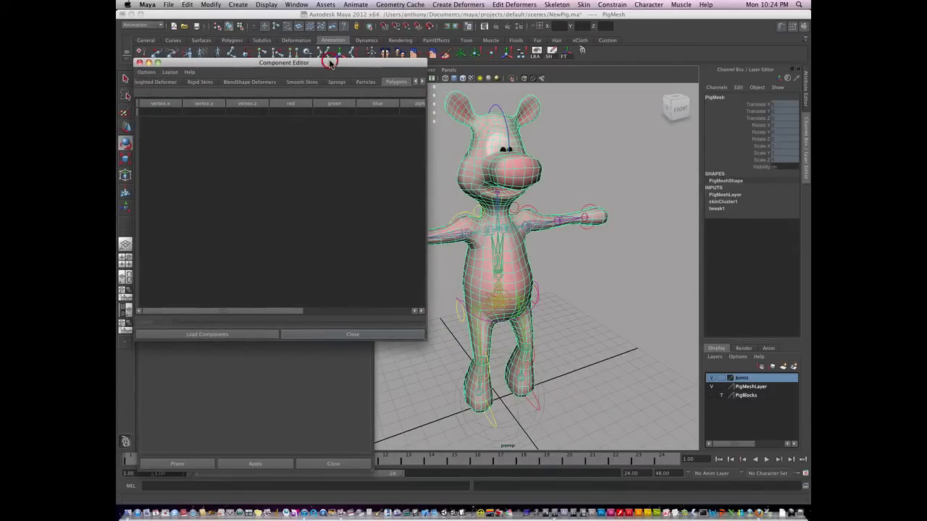
pyautogui.click(297, 83)
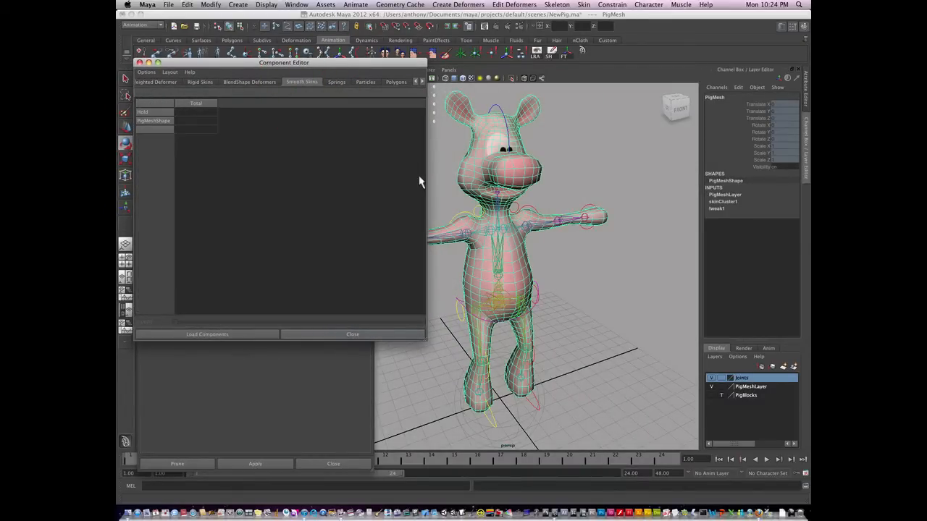
# Step: Rotate the left hip control so the leg swings outward again, to about 31 degrees in Y
pyautogui.keyDown('alt'); pyautogui.moveTo(424, 180); pyautogui.dragTo(530, 275); pyautogui.keyUp('alt')
pyautogui.moveTo(536, 344)
pyautogui.keyDown('alt'); pyautogui.mouseDown()
pyautogui.moveTo(529, 321)
pyautogui.moveTo(551, 326)
pyautogui.moveTo(547, 338)
pyautogui.mouseUp(); pyautogui.keyUp('alt')
pyautogui.click(536, 304)
pyautogui.press('e')
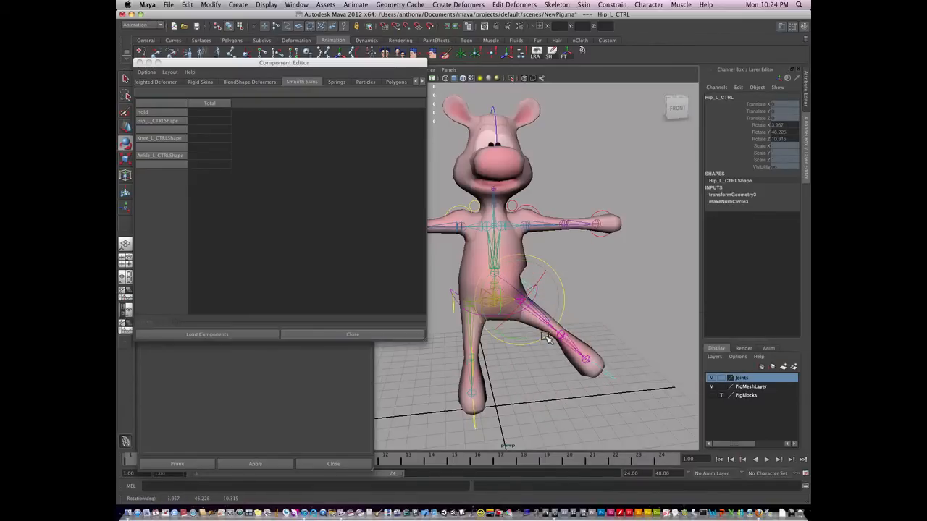
pyautogui.keyDown('alt'); pyautogui.moveTo(507, 373); pyautogui.dragTo(471, 376); pyautogui.keyUp('alt')
pyautogui.moveTo(541, 335); pyautogui.dragTo(534, 343)
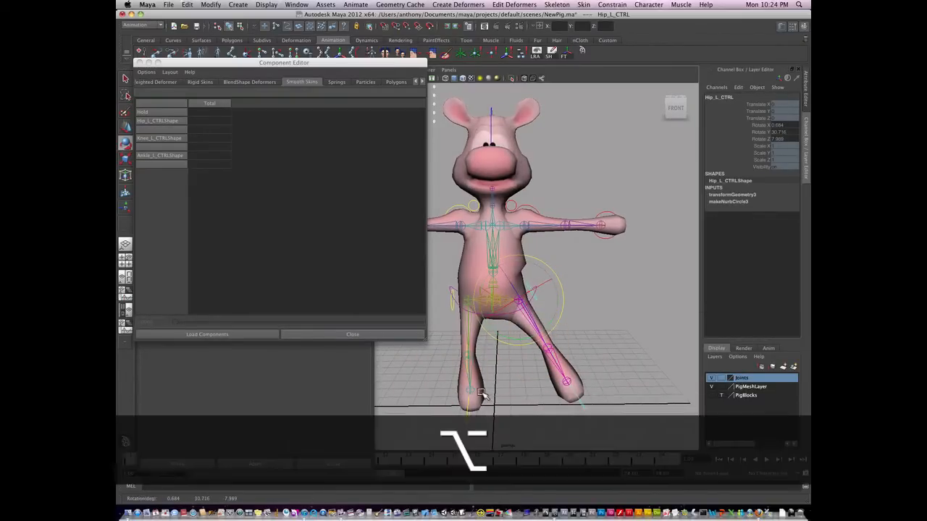
# Step: Switch the pig mesh to vertex component mode
pyautogui.keyDown('alt'); pyautogui.moveTo(484, 394); pyautogui.dragTo(477, 392); pyautogui.keyUp('alt')
pyautogui.click(482, 386)
pyautogui.keyDown('alt'); pyautogui.moveTo(486, 385); pyautogui.dragTo(503, 374, button='middle'); pyautogui.keyUp('alt')
pyautogui.keyDown('alt'); pyautogui.moveTo(502, 374); pyautogui.dragTo(472, 361, button='right'); pyautogui.keyUp('alt')
pyautogui.rightClick(493, 389)
# Step: Select the ring of vertices around the pig's right foot and enlarge the Component Editor to examine their joint weights
pyautogui.keyDown('alt'); pyautogui.moveTo(500, 404); pyautogui.dragTo(489, 398); pyautogui.keyUp('alt')
pyautogui.keyDown('alt'); pyautogui.moveTo(489, 398); pyautogui.dragTo(559, 390, button='right'); pyautogui.keyUp('alt')
pyautogui.keyDown('alt'); pyautogui.moveTo(525, 389); pyautogui.dragTo(537, 337, button='middle'); pyautogui.keyUp('alt')
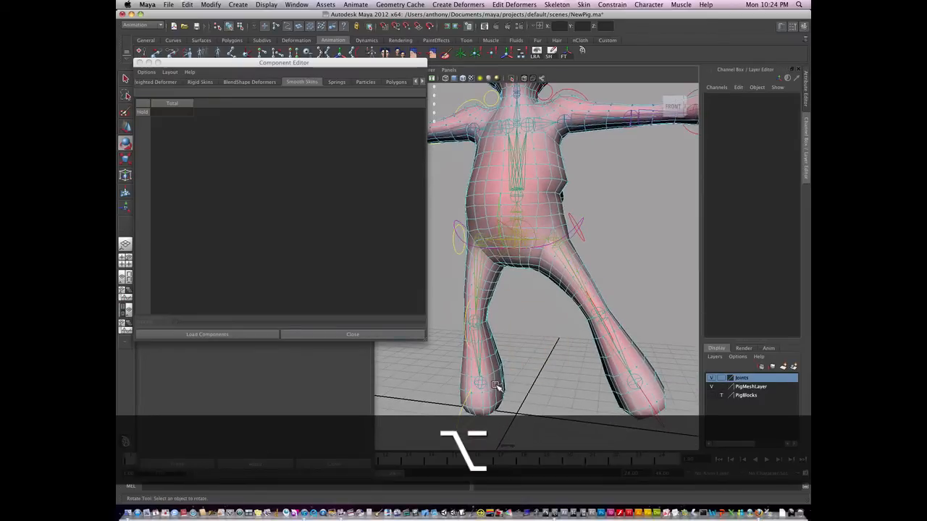
pyautogui.keyDown('shift'); pyautogui.click(488, 385); pyautogui.keyUp('shift')
pyautogui.press('q')
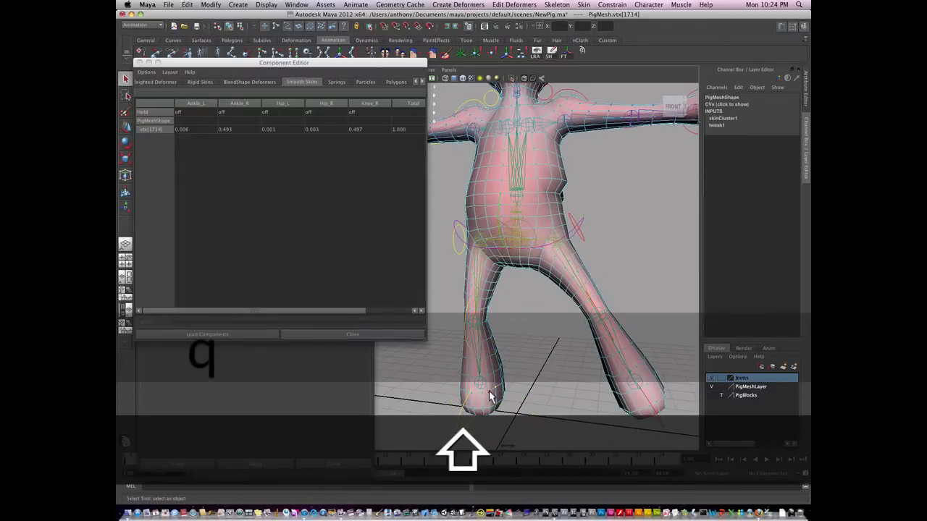
pyautogui.keyDown('shift'); pyautogui.doubleClick(488, 391); pyautogui.keyUp('shift')
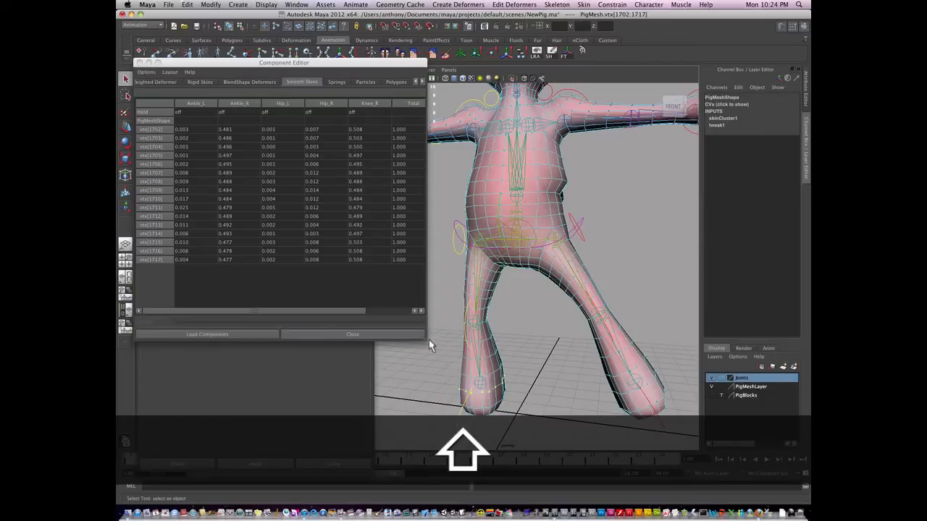
pyautogui.moveTo(425, 336); pyautogui.dragTo(429, 351)
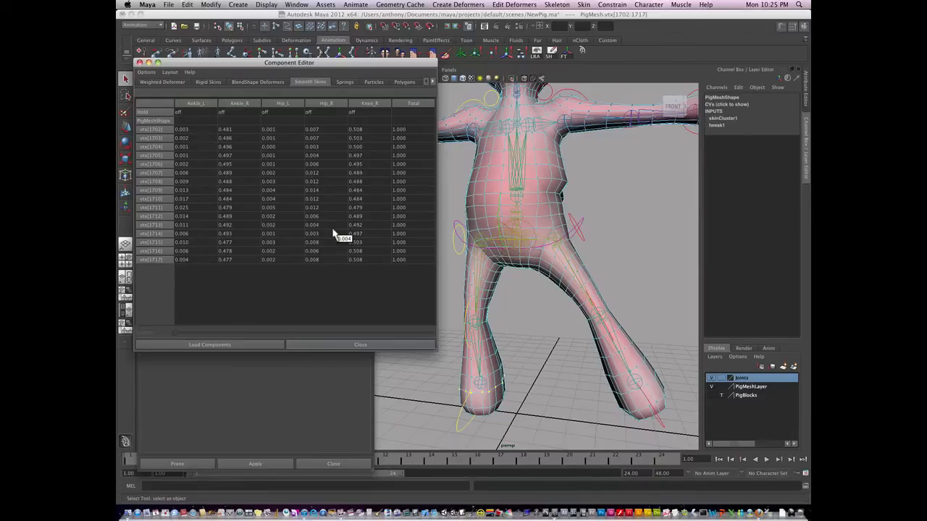
# Step: Return the pig mesh to object mode and prune its skin weights below 0.02
pyautogui.moveTo(575, 297); pyautogui.dragTo(613, 286, button='right')
pyautogui.click(577, 300)
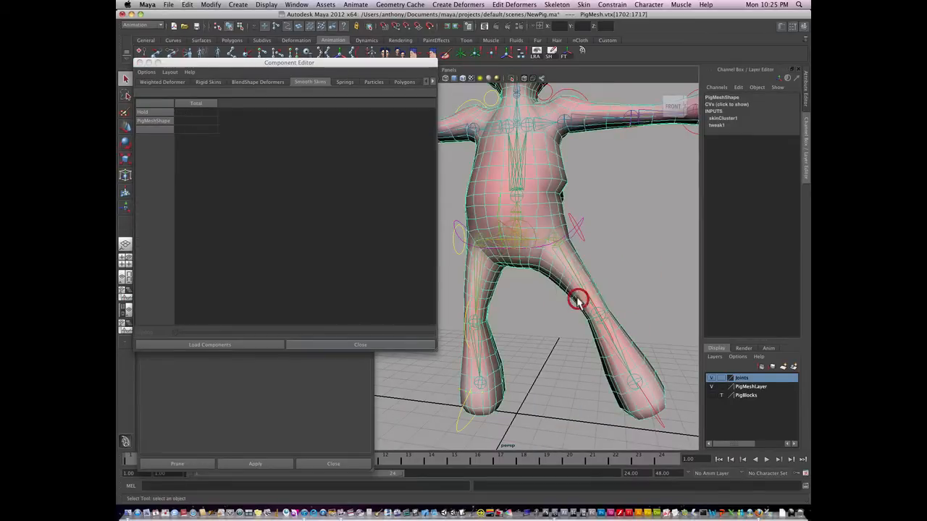
pyautogui.click(325, 414)
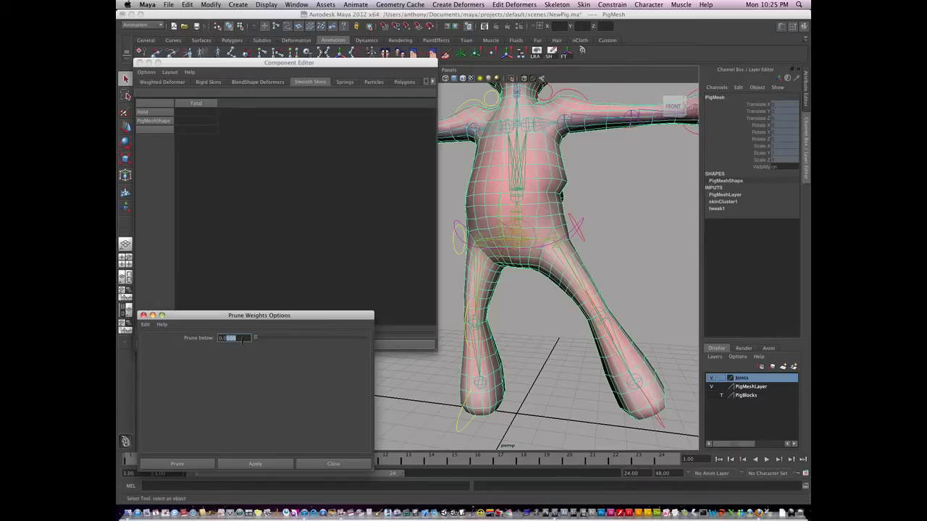
pyautogui.write('0.02')
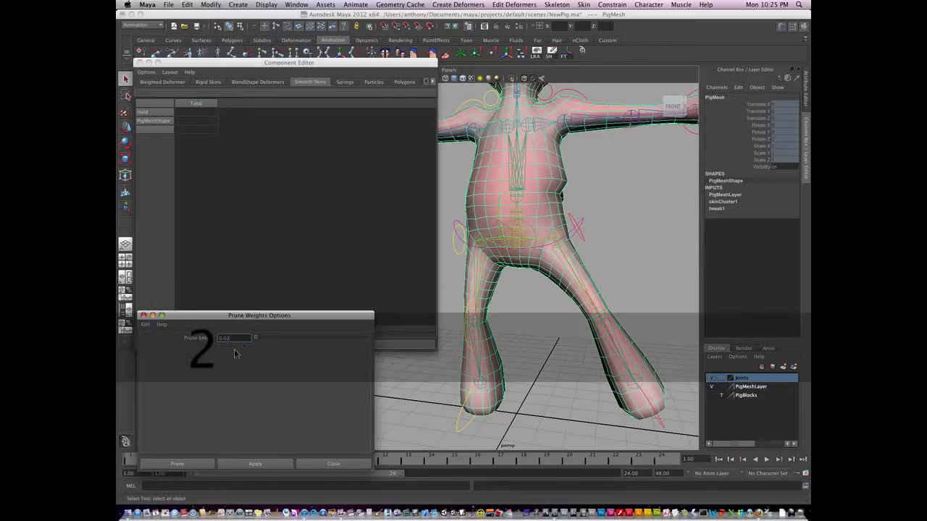
pyautogui.click(247, 465)
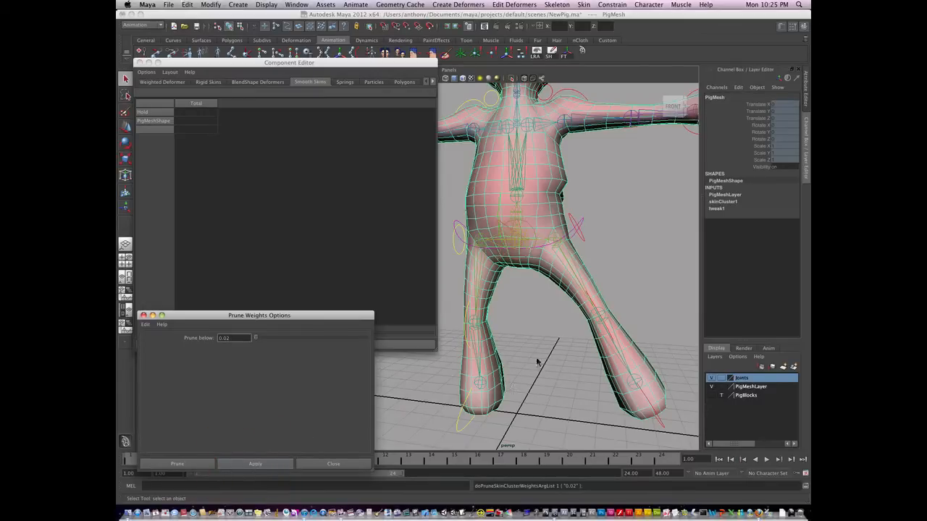
# Step: Rotate the left hip control to bring the leg back inward, to about 14 degrees in Y
pyautogui.click(585, 243)
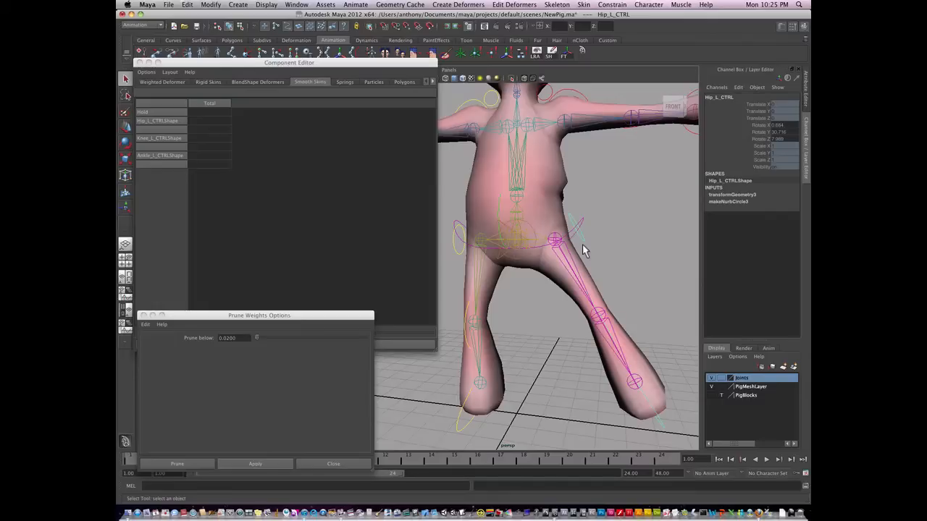
pyautogui.press('e')
pyautogui.moveTo(592, 256)
pyautogui.mouseDown()
pyautogui.moveTo(588, 263)
pyautogui.moveTo(591, 244)
pyautogui.moveTo(585, 260)
pyautogui.mouseUp()
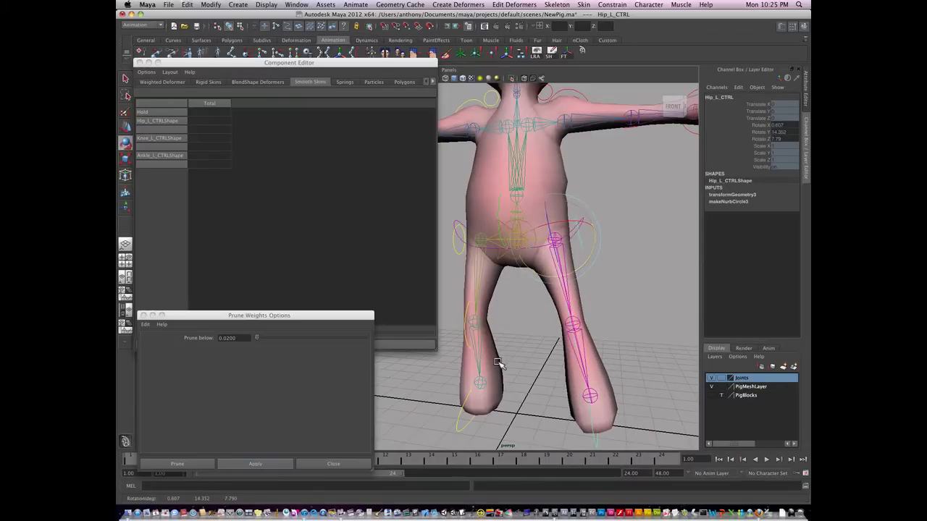
# Step: Switch the pig mesh to vertex mode and select the vertex ring around its right foot to inspect the joint weights
pyautogui.click(495, 373)
pyautogui.moveTo(494, 381); pyautogui.dragTo(465, 362, button='right')
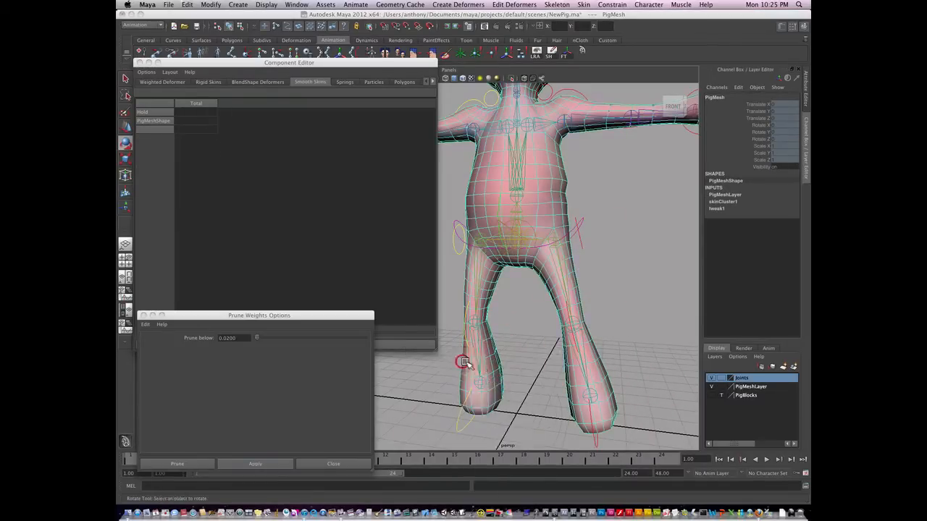
pyautogui.click(496, 388)
pyautogui.press('q')
pyautogui.press('shift')
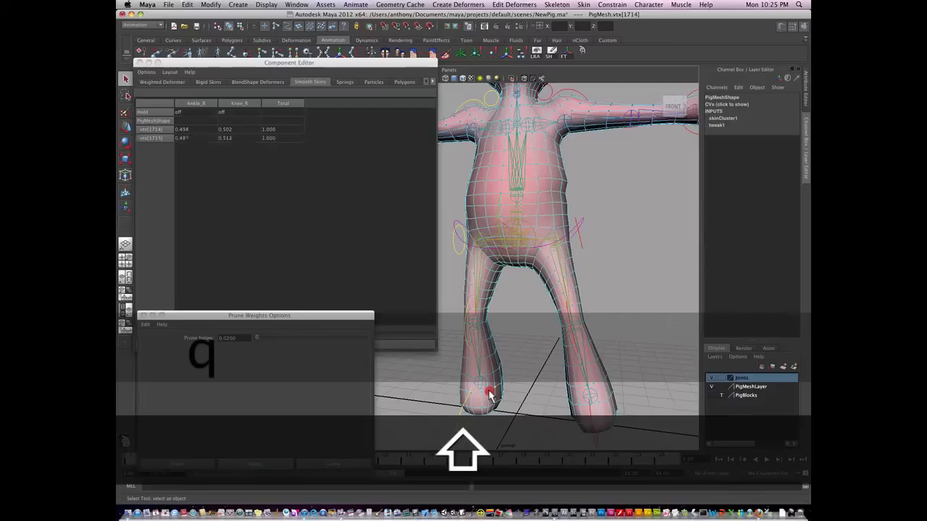
pyautogui.keyDown('shift'); pyautogui.doubleClick(490, 391); pyautogui.keyUp('shift')
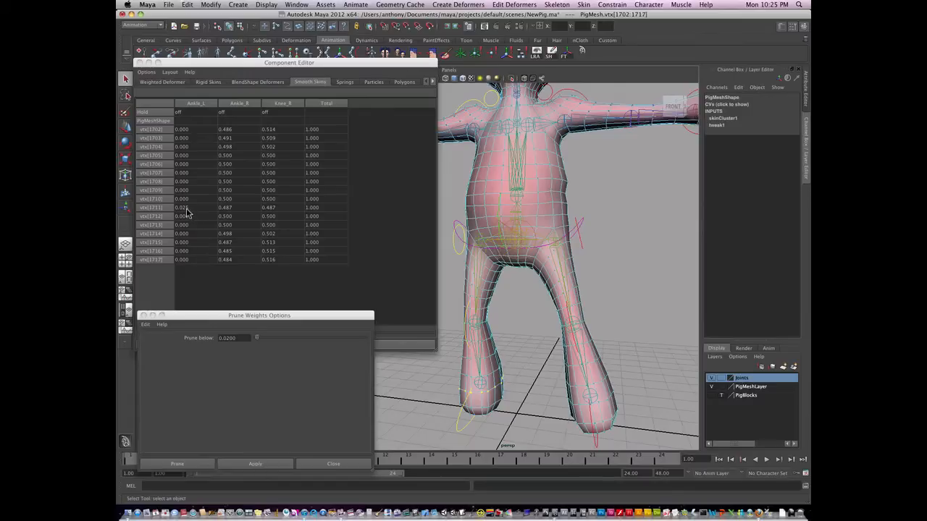
# Step: Return the pig mesh to object mode and prune its skin weights below 0.06
pyautogui.moveTo(591, 349); pyautogui.dragTo(598, 360, button='right')
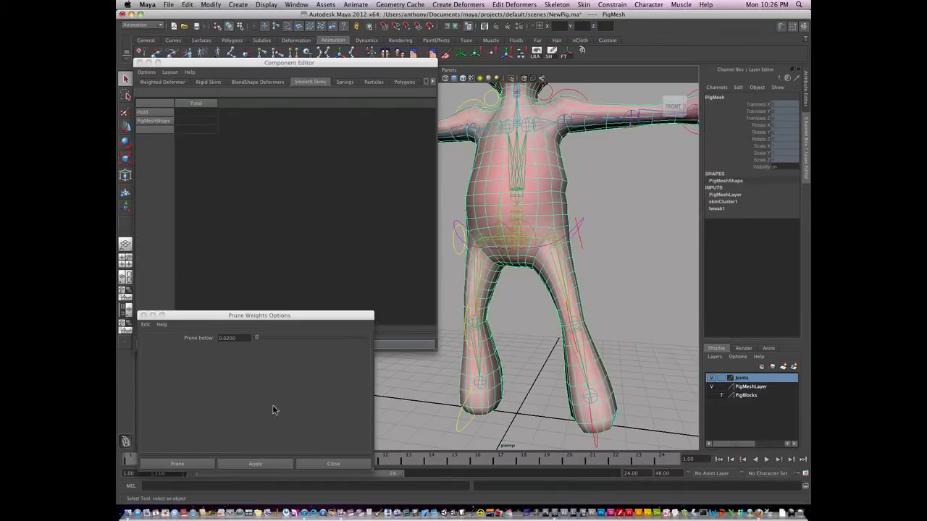
pyautogui.moveTo(239, 339); pyautogui.dragTo(226, 337)
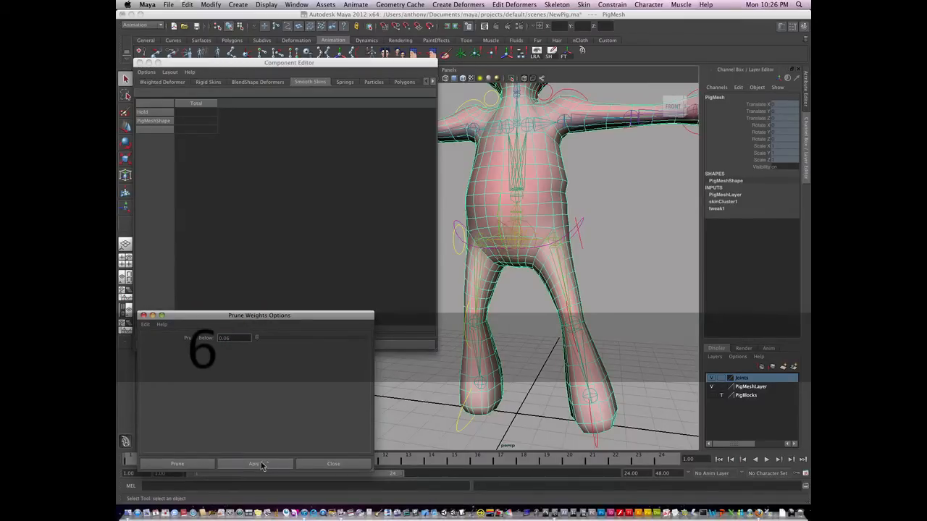
pyautogui.click(198, 465)
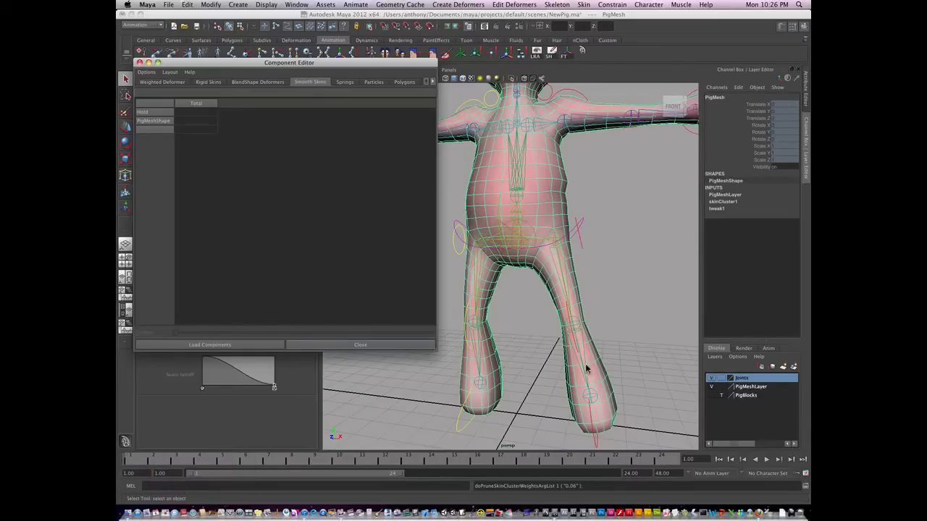
# Step: Rotate the left hip control so the leg swings outward, to about 39 degrees in Y
pyautogui.click(582, 250)
pyautogui.press('e')
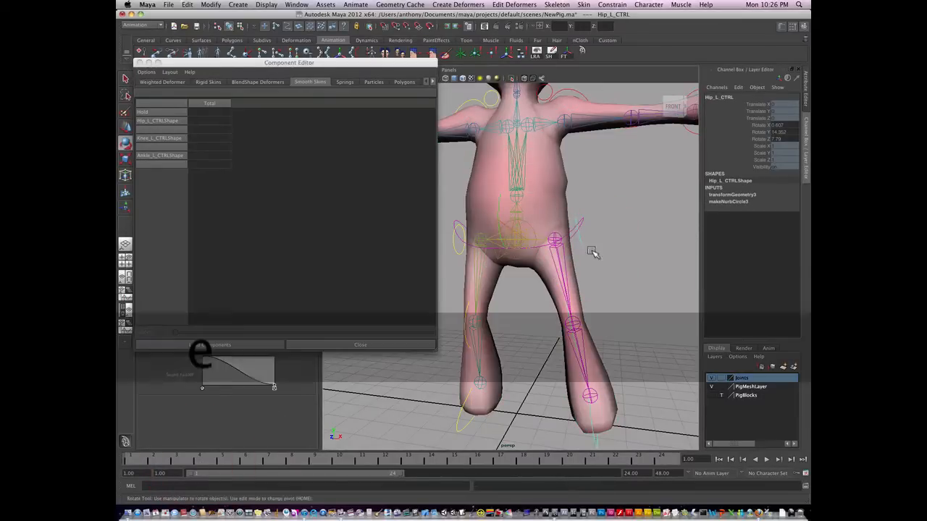
pyautogui.moveTo(591, 260); pyautogui.dragTo(592, 236)
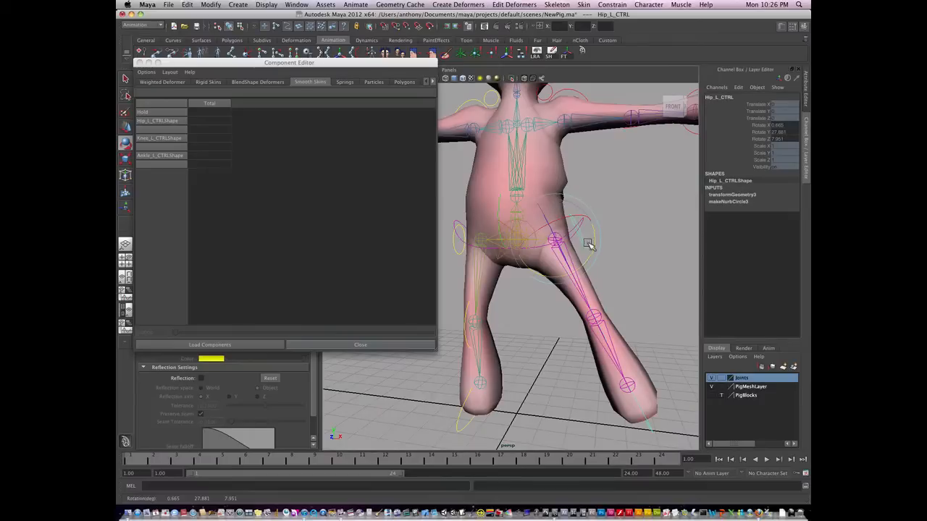
pyautogui.moveTo(593, 250); pyautogui.dragTo(595, 245)
# Step: Reselect the vertex ring around the pig's right foot in vertex mode to check which joints still influence it
pyautogui.keyDown('alt'); pyautogui.moveTo(493, 384); pyautogui.dragTo(465, 383); pyautogui.keyUp('alt')
pyautogui.keyDown('alt'); pyautogui.moveTo(586, 237); pyautogui.dragTo(580, 250); pyautogui.keyUp('alt')
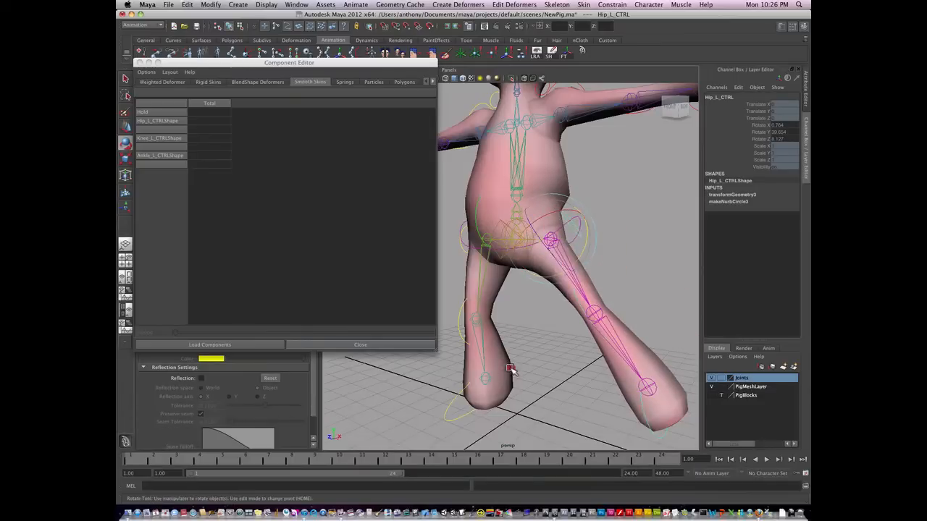
pyautogui.click(501, 383)
pyautogui.rightClick(501, 385)
pyautogui.moveTo(501, 386); pyautogui.dragTo(471, 364, button='right')
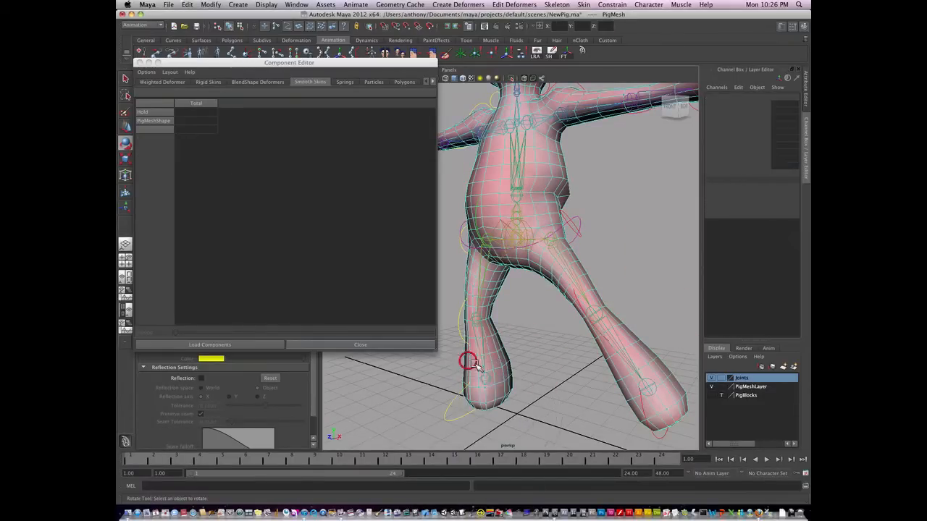
pyautogui.click(496, 385)
pyautogui.press('q')
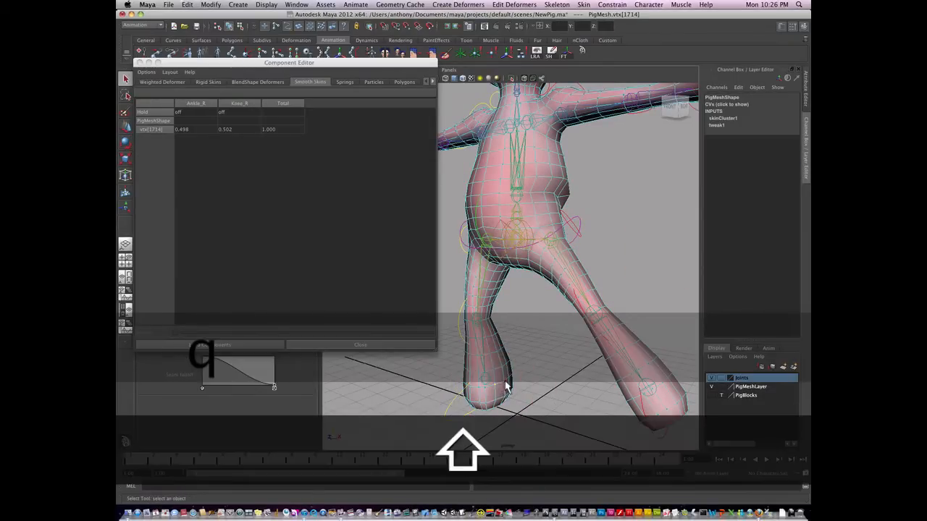
pyautogui.keyDown('shift'); pyautogui.doubleClick(500, 379); pyautogui.keyUp('shift')
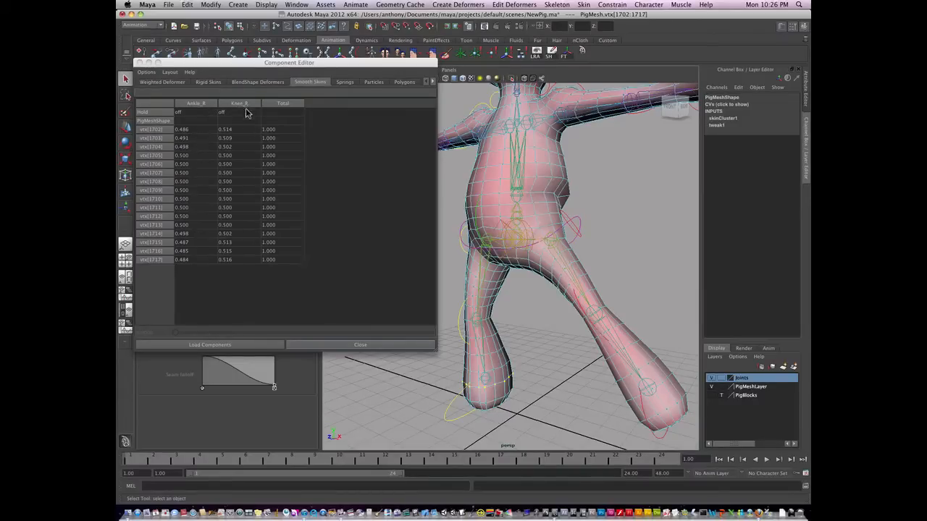
# Step: Examine the foot ring's smooth skin weights and view the whole posed pig from several angles
pyautogui.keyDown('alt'); pyautogui.moveTo(520, 343); pyautogui.dragTo(526, 373); pyautogui.keyUp('alt')
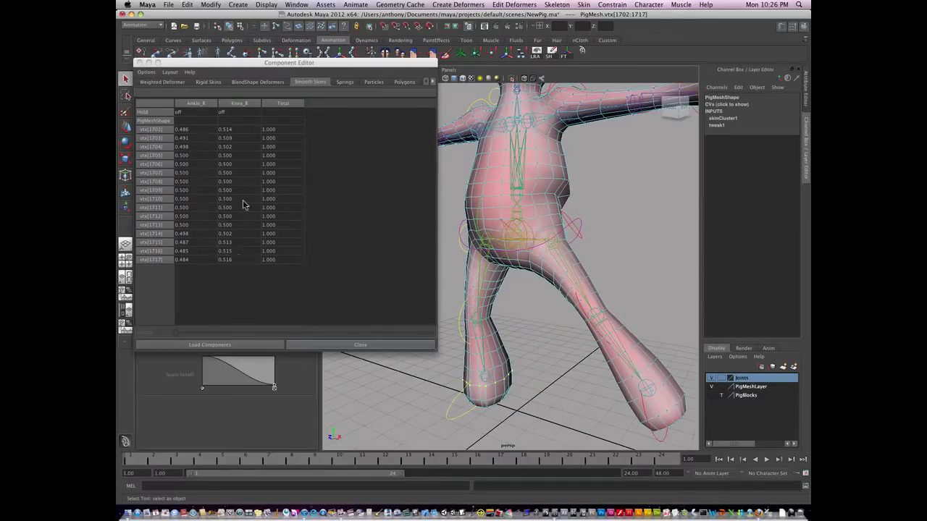
pyautogui.keyDown('alt'); pyautogui.moveTo(505, 360); pyautogui.dragTo(550, 370); pyautogui.keyUp('alt')
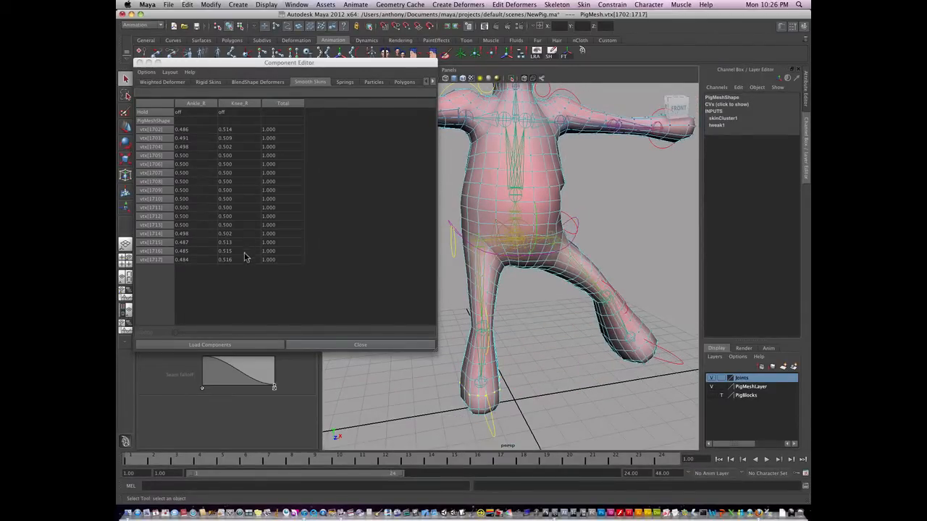
pyautogui.keyDown('alt'); pyautogui.moveTo(524, 343); pyautogui.dragTo(472, 351); pyautogui.keyUp('alt')
pyautogui.keyDown('alt'); pyautogui.moveTo(537, 340); pyautogui.dragTo(509, 382, button='middle'); pyautogui.keyUp('alt')
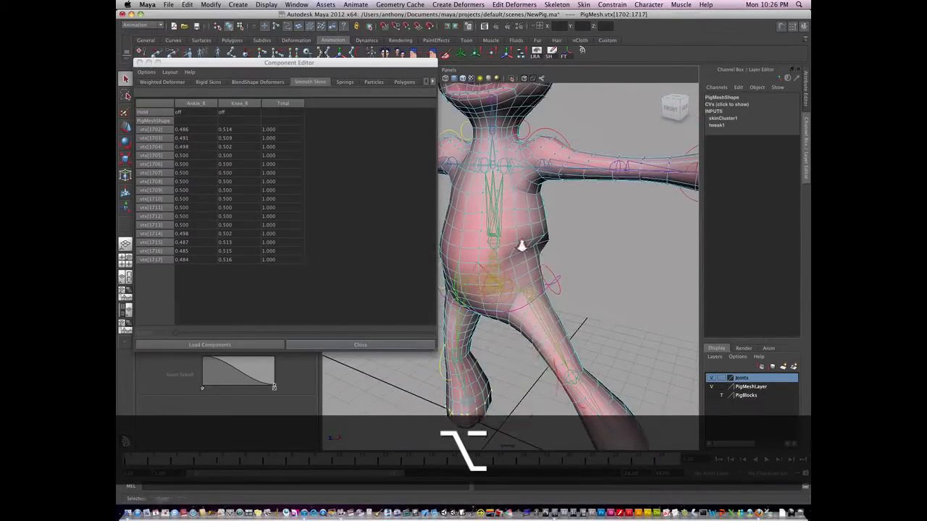
pyautogui.keyDown('alt'); pyautogui.moveTo(528, 250); pyautogui.dragTo(518, 248, button='right'); pyautogui.keyUp('alt')
pyautogui.keyDown('alt'); pyautogui.moveTo(580, 279); pyautogui.dragTo(545, 278, button='right'); pyautogui.keyUp('alt')
pyautogui.keyDown('alt'); pyautogui.moveTo(544, 278); pyautogui.dragTo(598, 311); pyautogui.keyUp('alt')
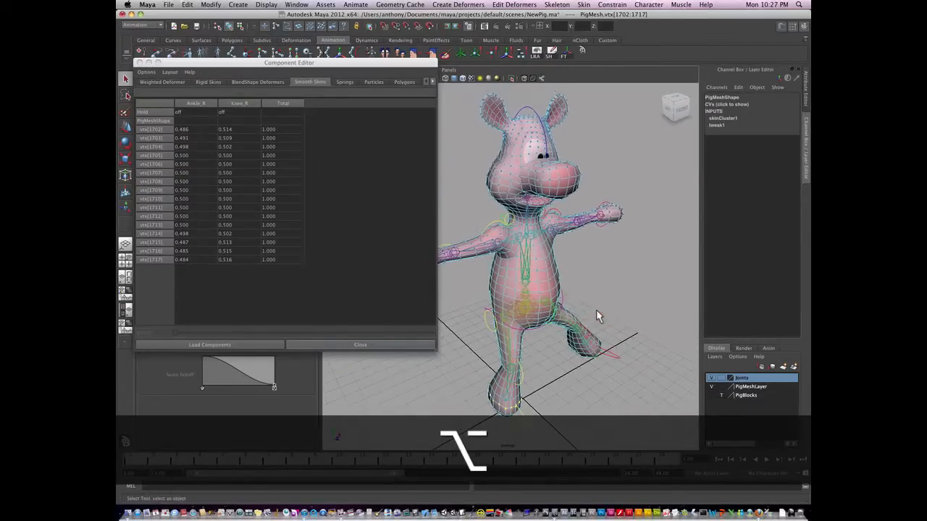